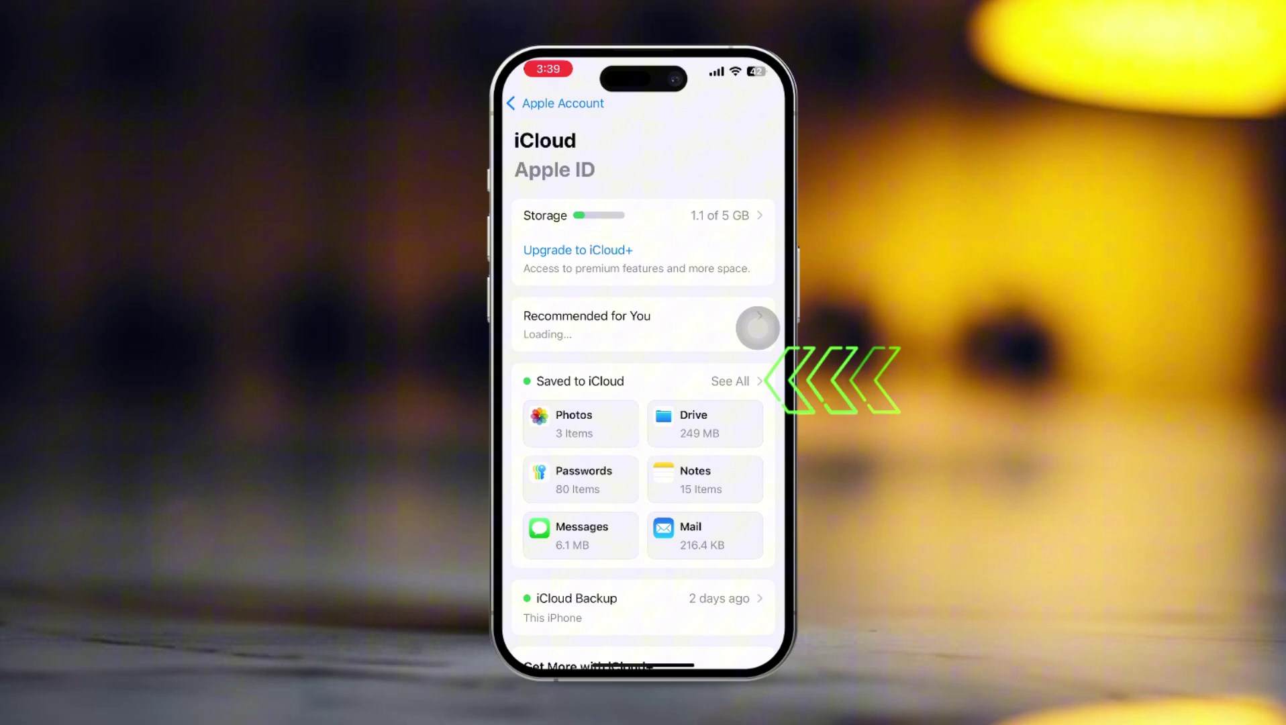
pyautogui.scroll(-5, 643, 402)
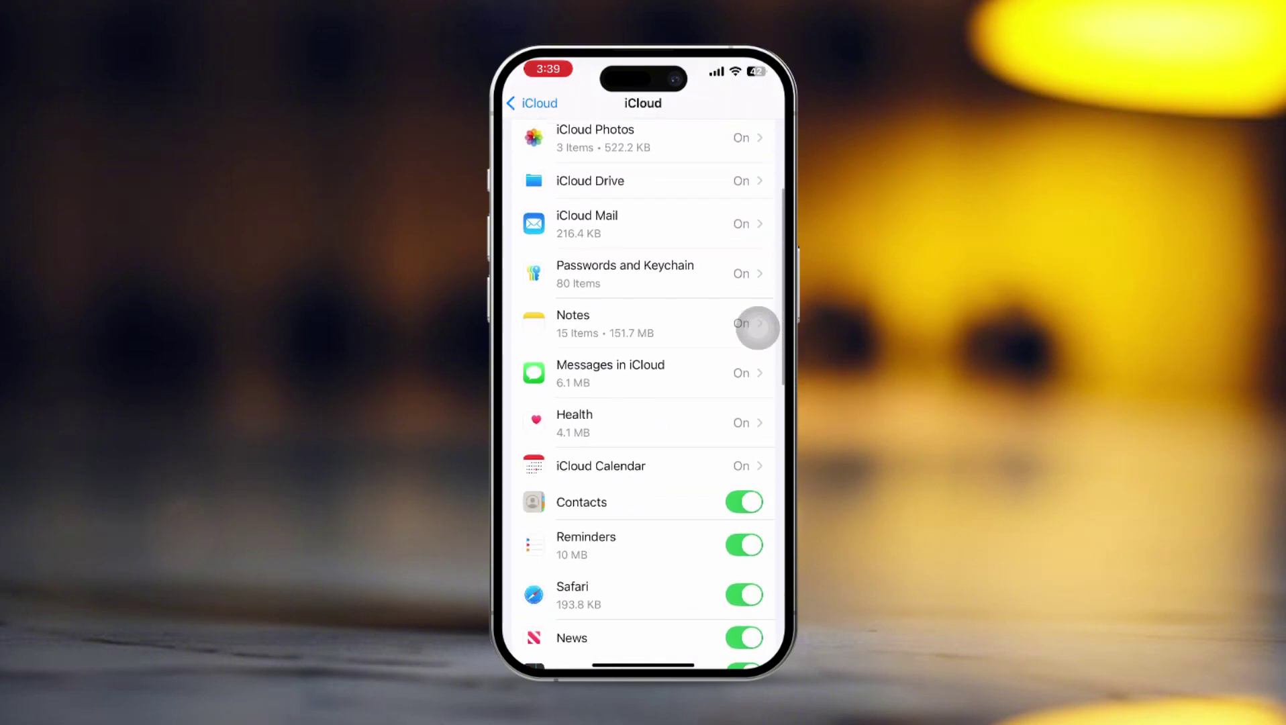
pyautogui.scroll(-1, 757, 327)
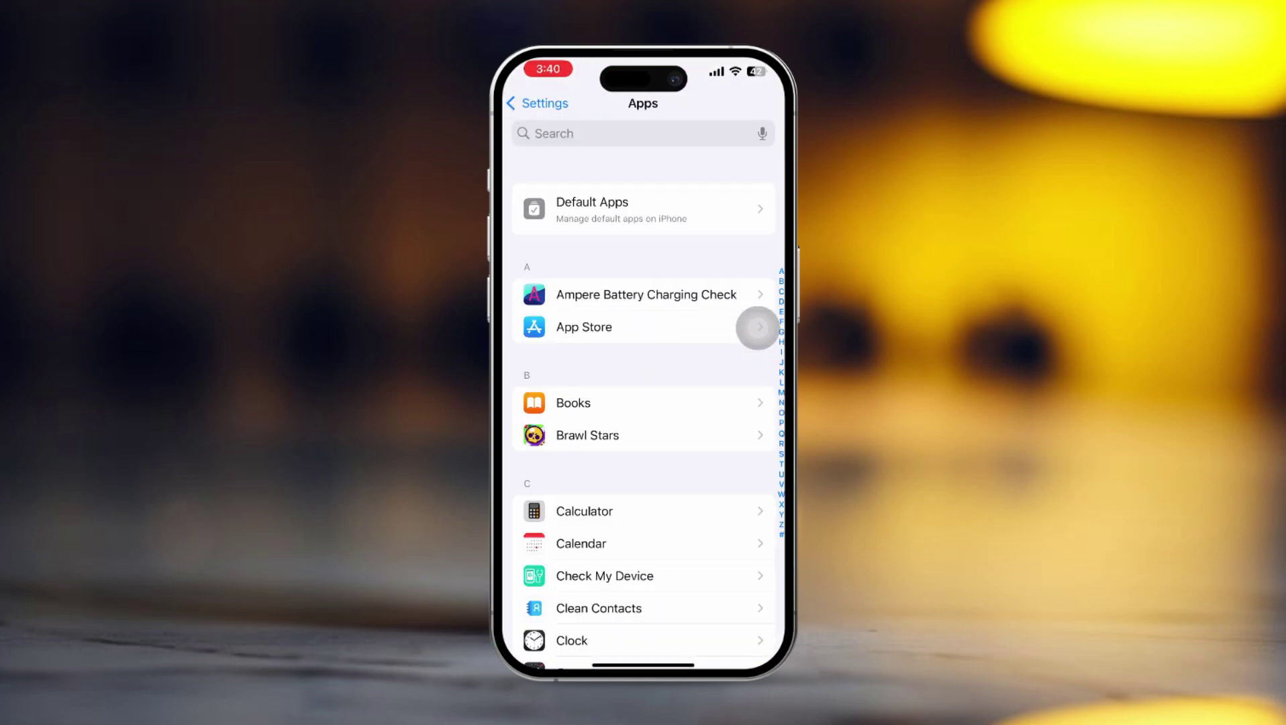
pyautogui.write('Co')
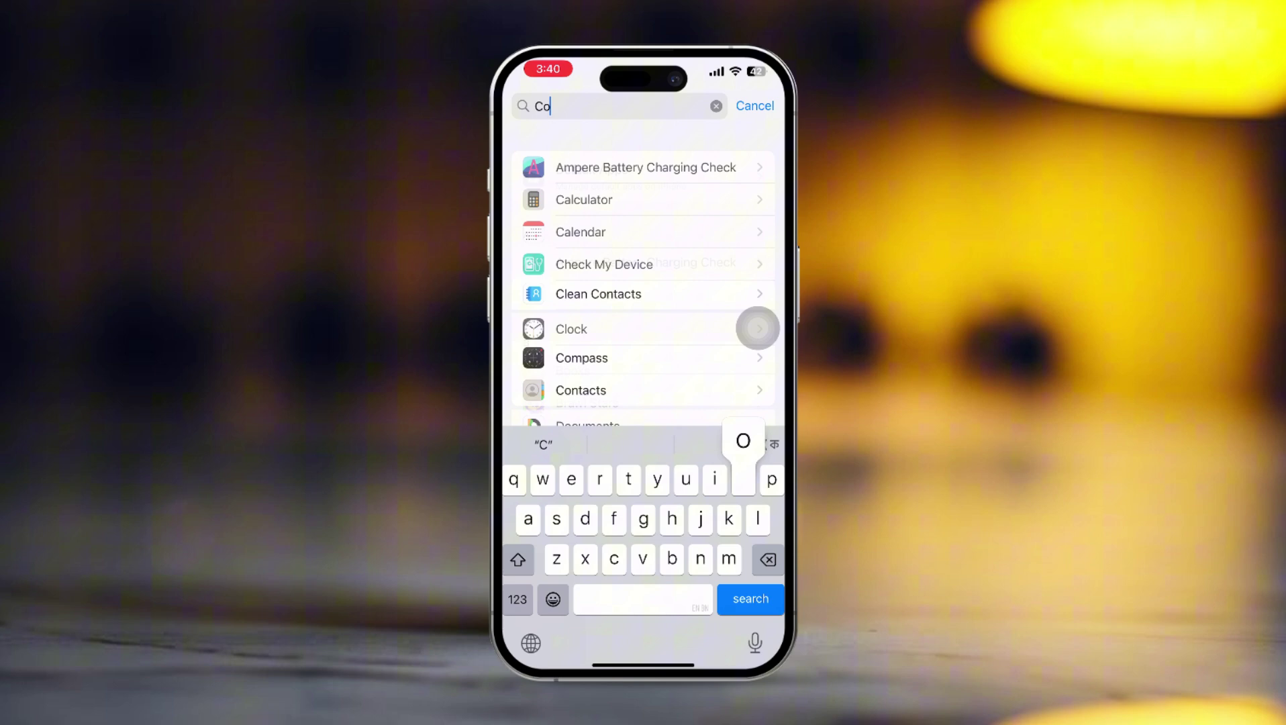
pyautogui.write('n')
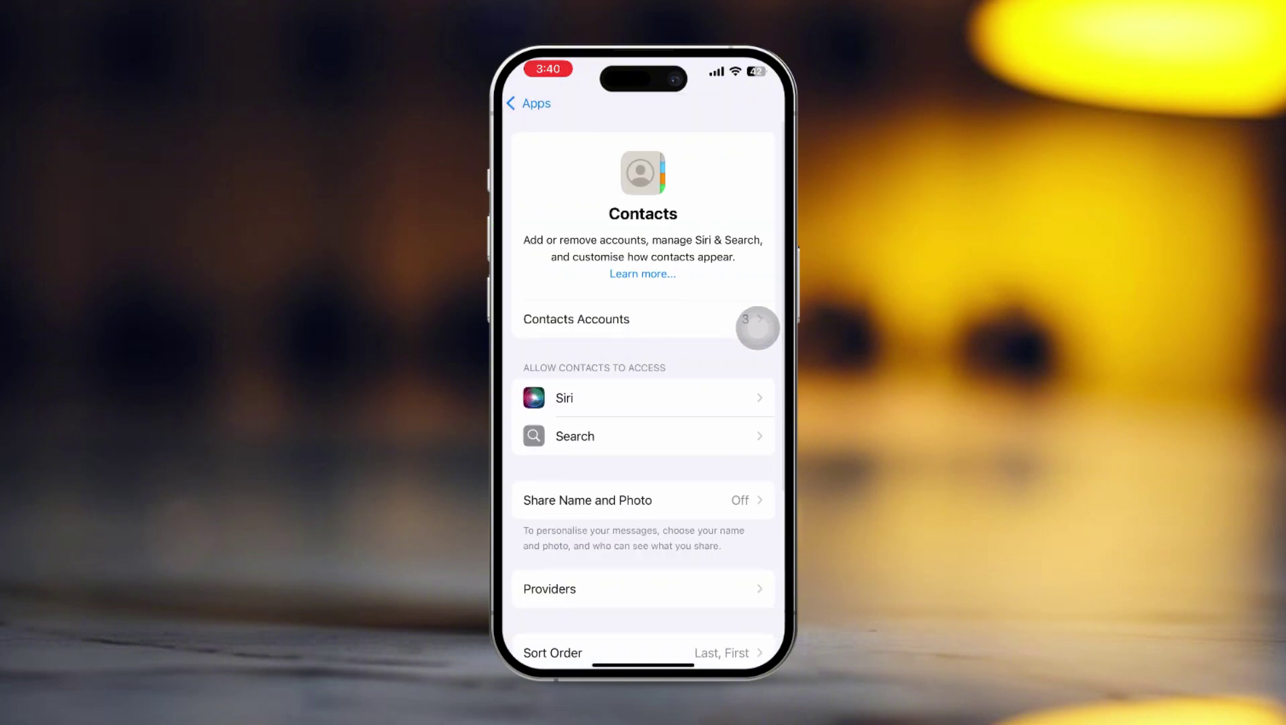
# Step: Turn off Gmail contact syncing, deleting its contacts from the iPhone, then re-enable it and return home
pyautogui.click(757, 328)
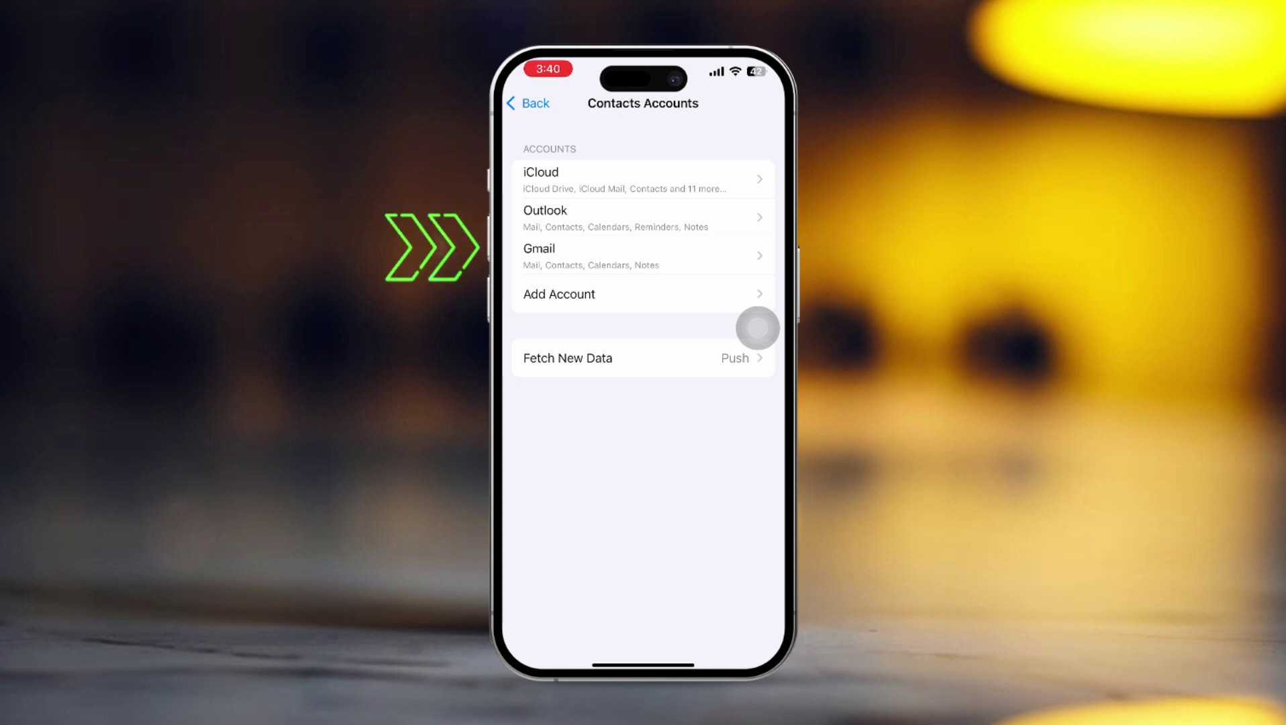
pyautogui.click(643, 256)
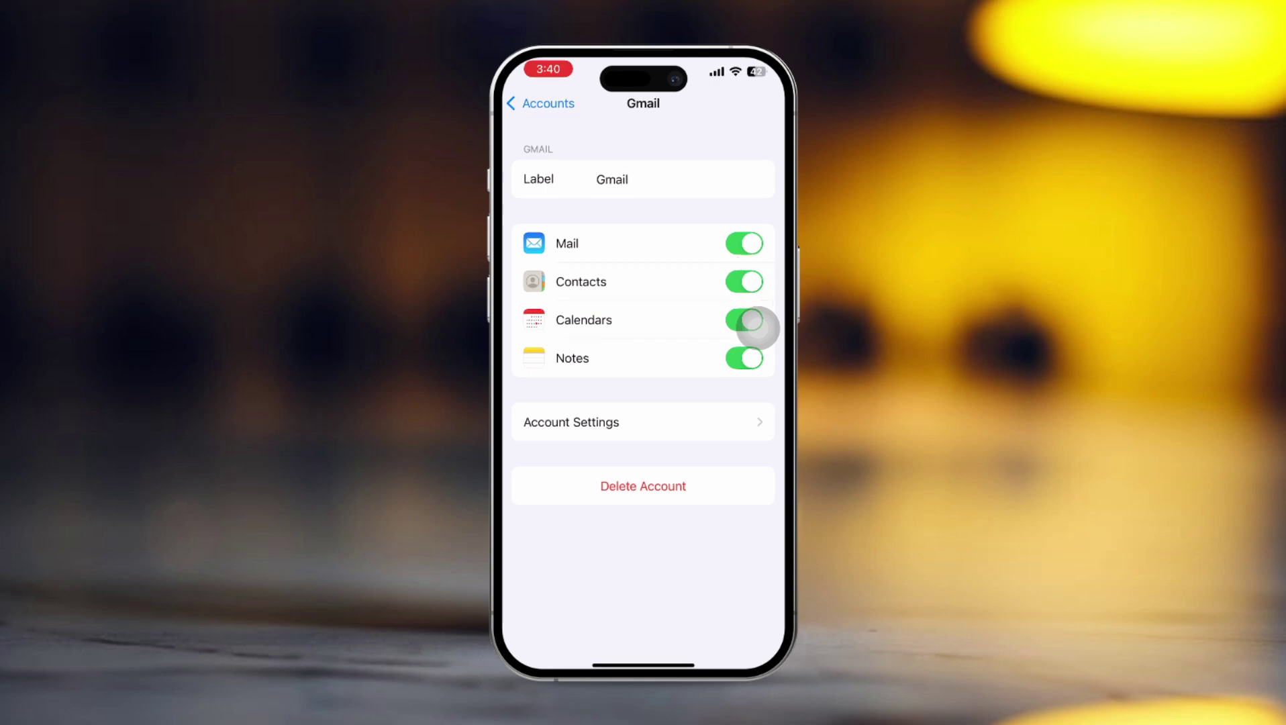
pyautogui.click(744, 281)
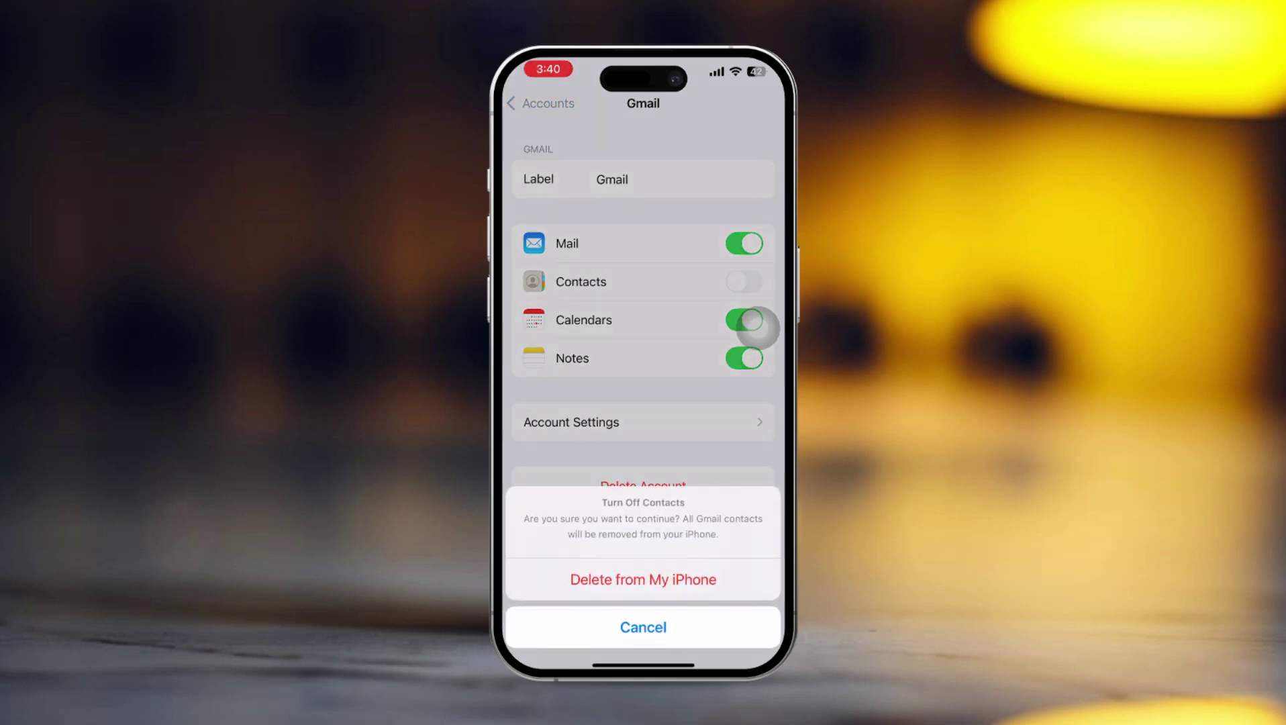
pyautogui.click(643, 580)
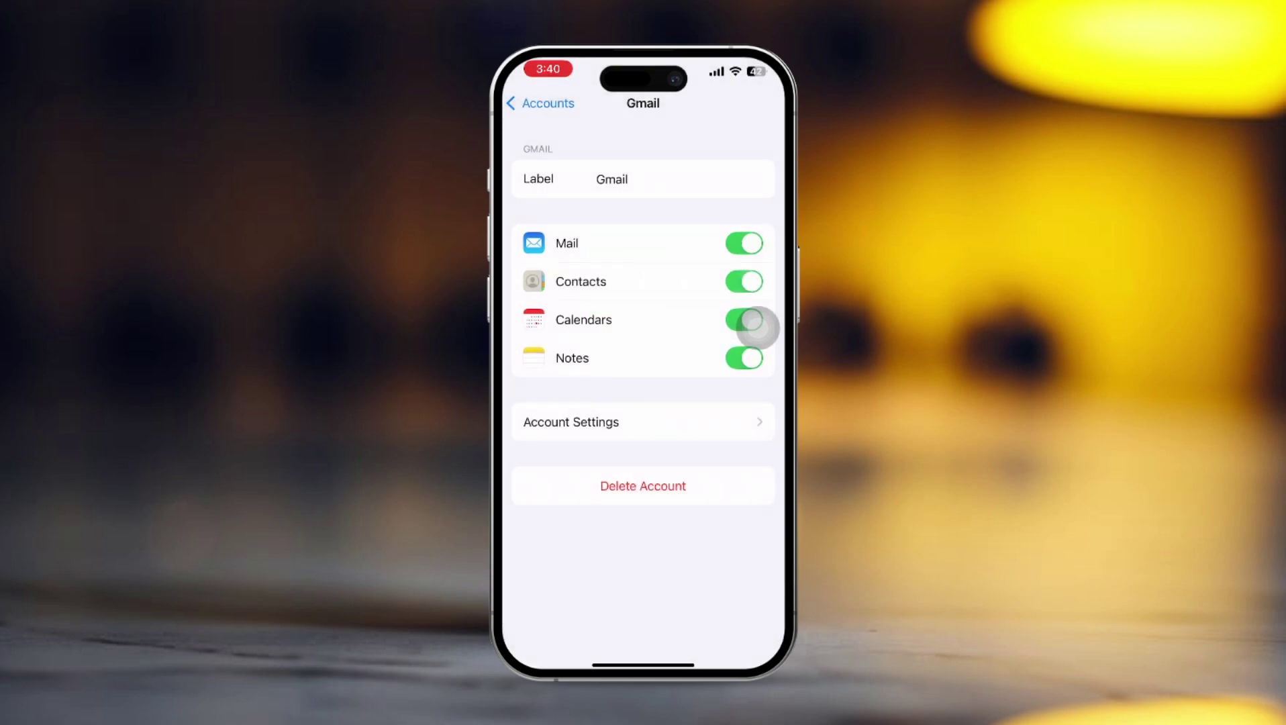
pyautogui.click(540, 103)
pyautogui.moveTo(644, 663); pyautogui.dragTo(643, 81)
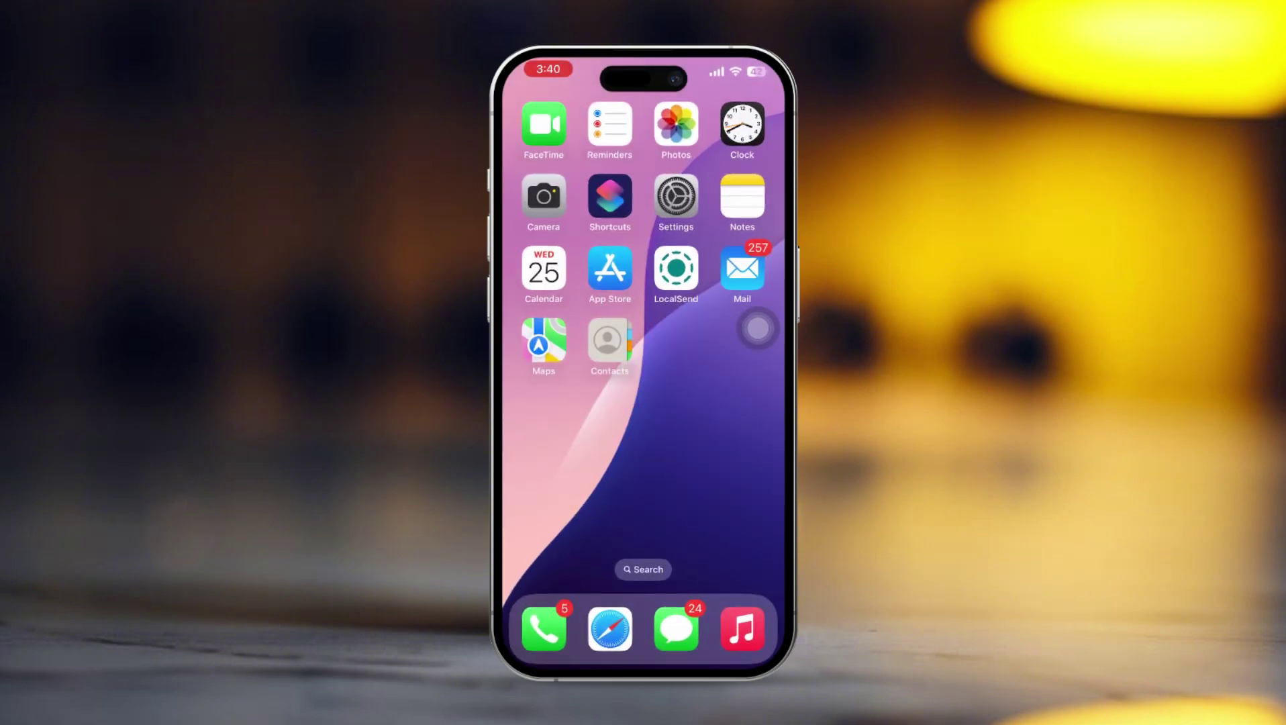
# Step: Offload the Contacts app under General > iPhone Storage, keeping its documents and data
pyautogui.click(675, 196)
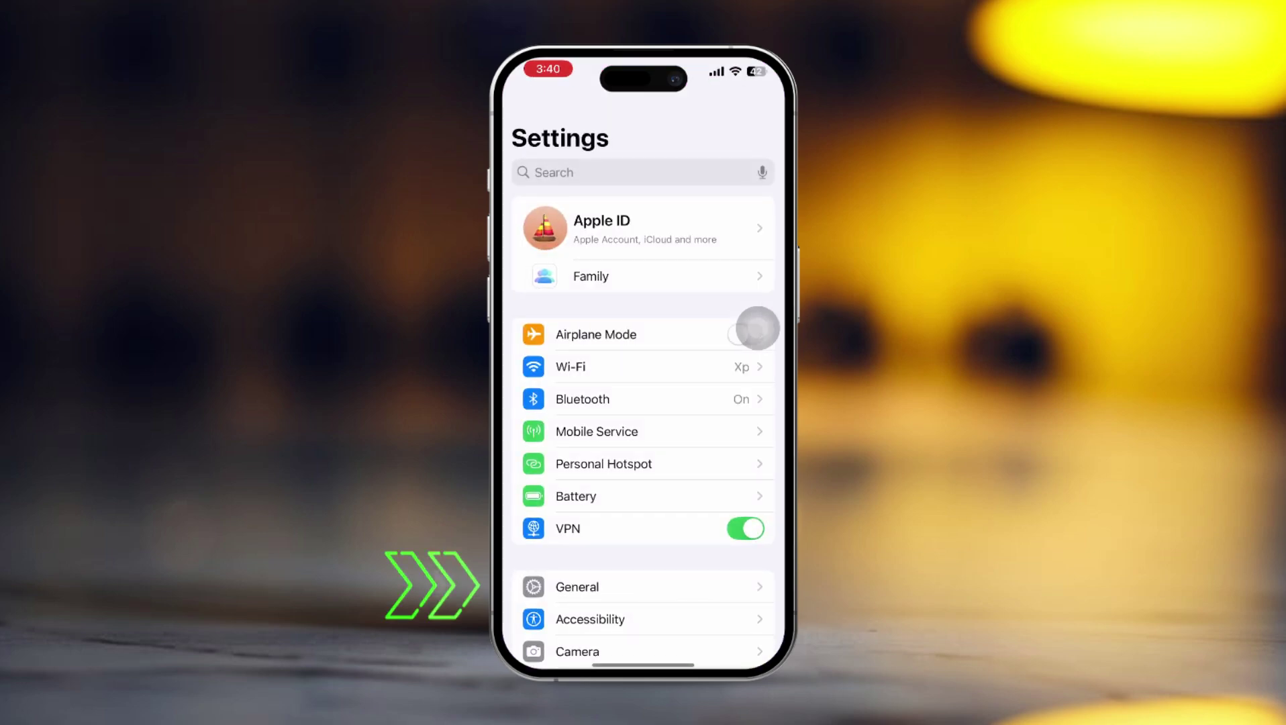
pyautogui.click(560, 585)
pyautogui.click(623, 421)
pyautogui.scroll(-10, 758, 327)
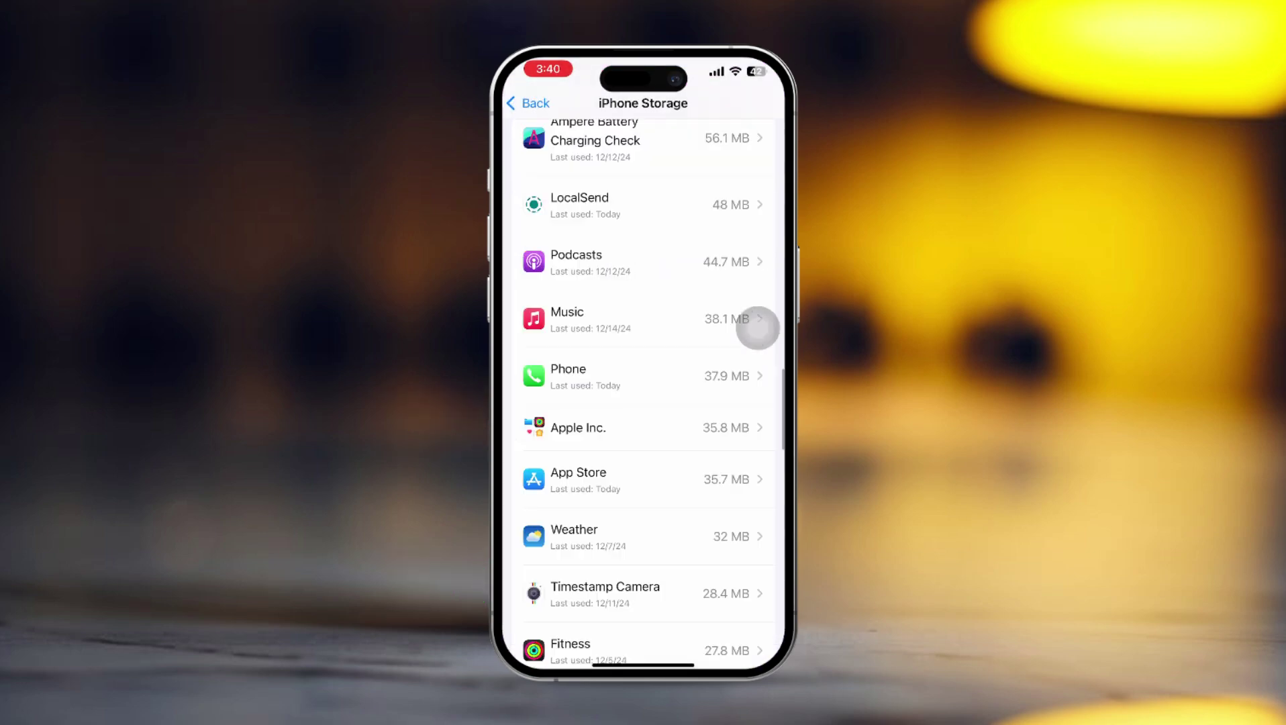
pyautogui.scroll(-5, 758, 327)
pyautogui.scroll(-5, 758, 328)
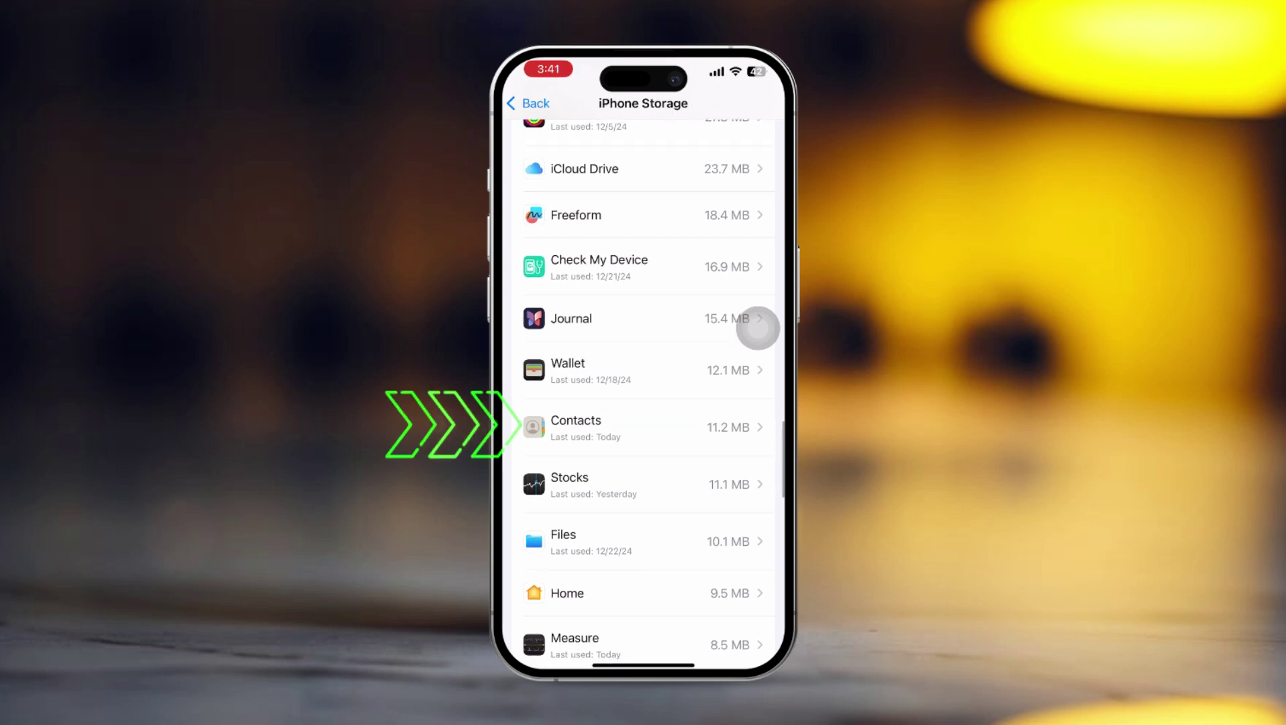
pyautogui.click(644, 427)
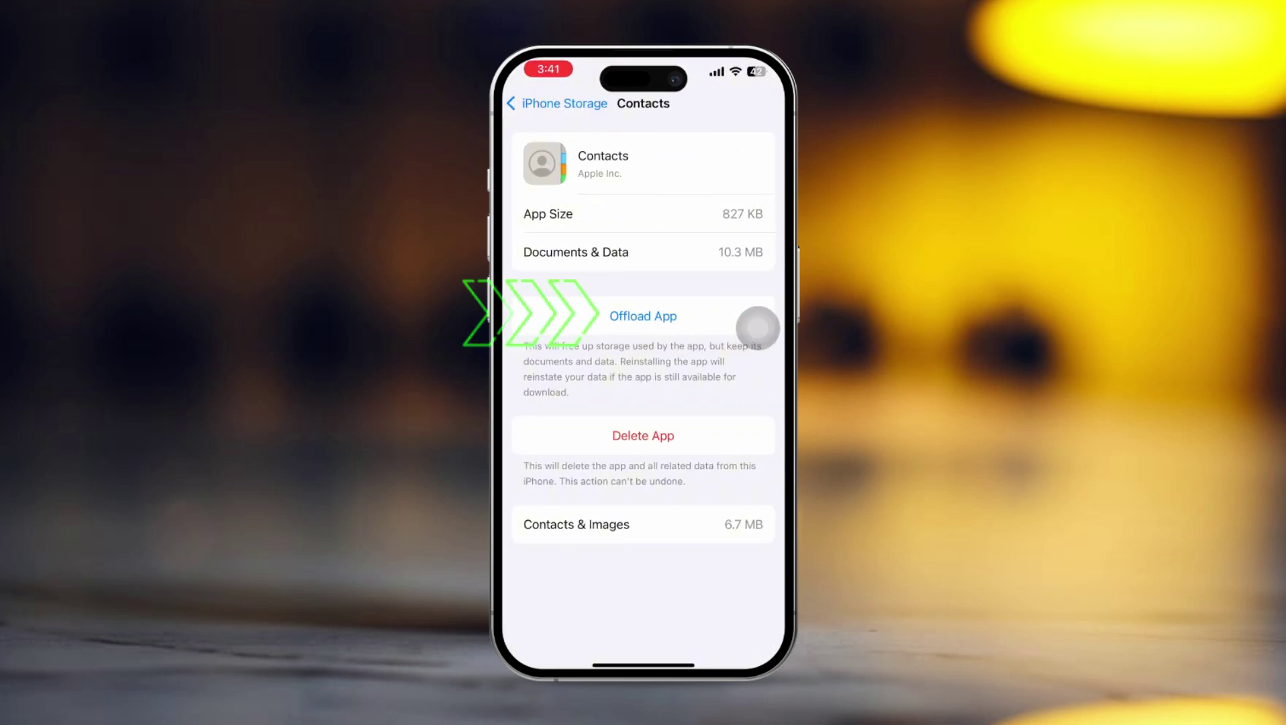
pyautogui.click(758, 327)
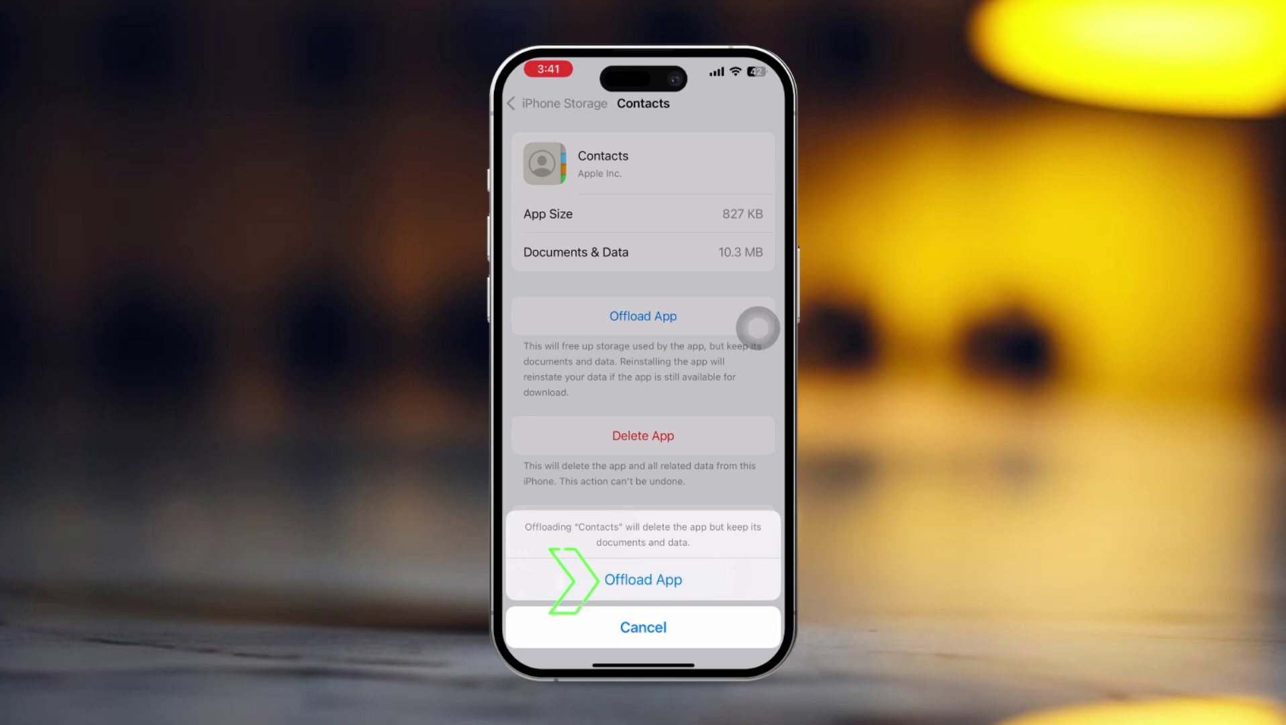
pyautogui.click(643, 580)
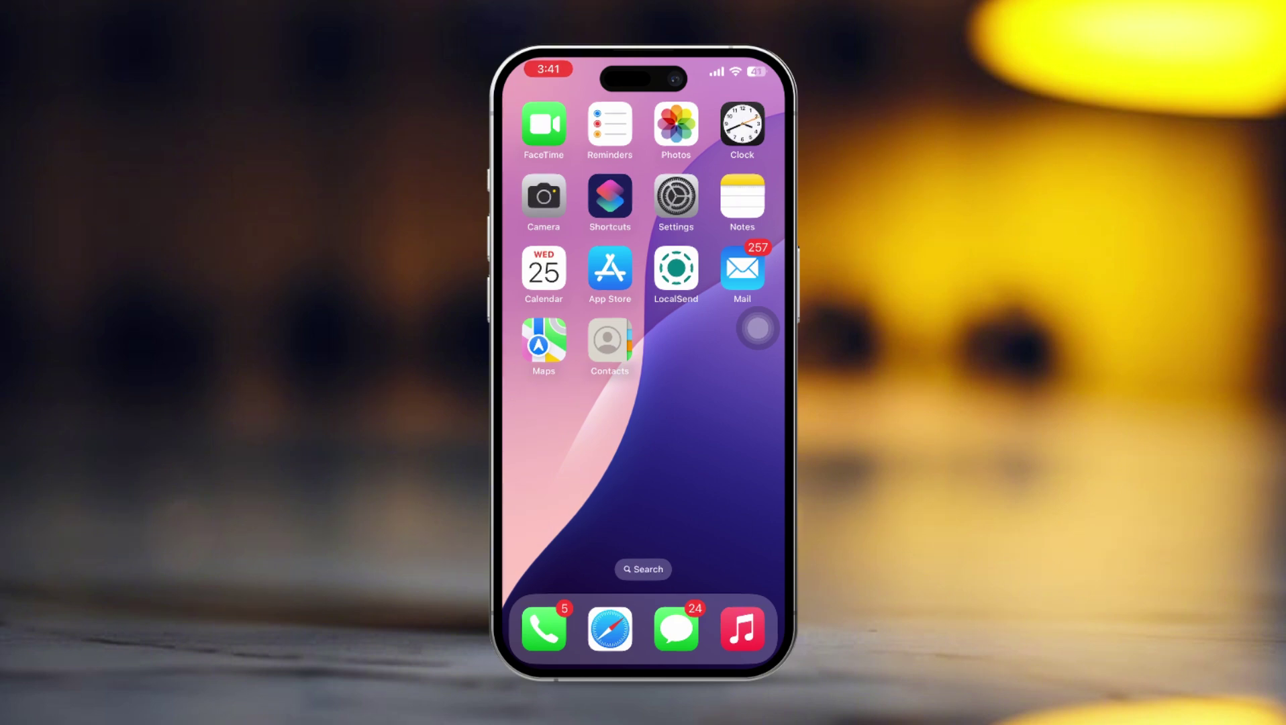
# Step: Reopen Contacts, select the All Contacts list of 203 contacts, and exit to home
pyautogui.click(609, 342)
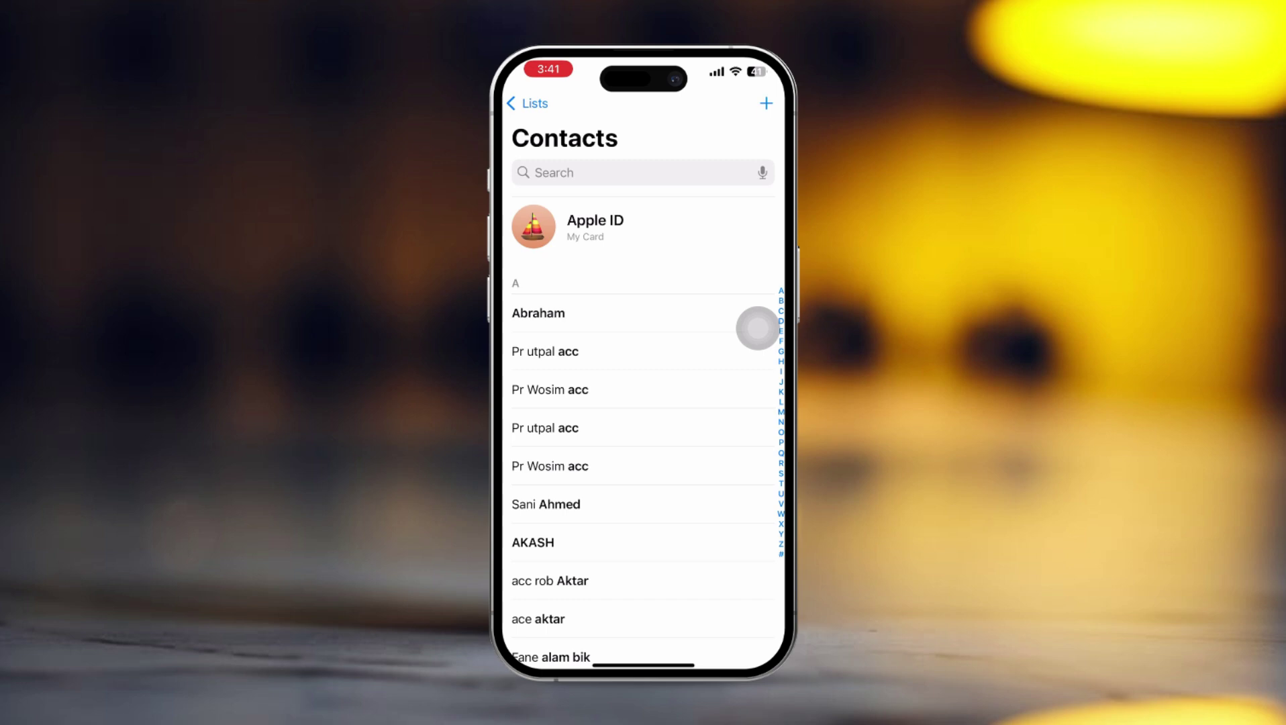
pyautogui.click(528, 102)
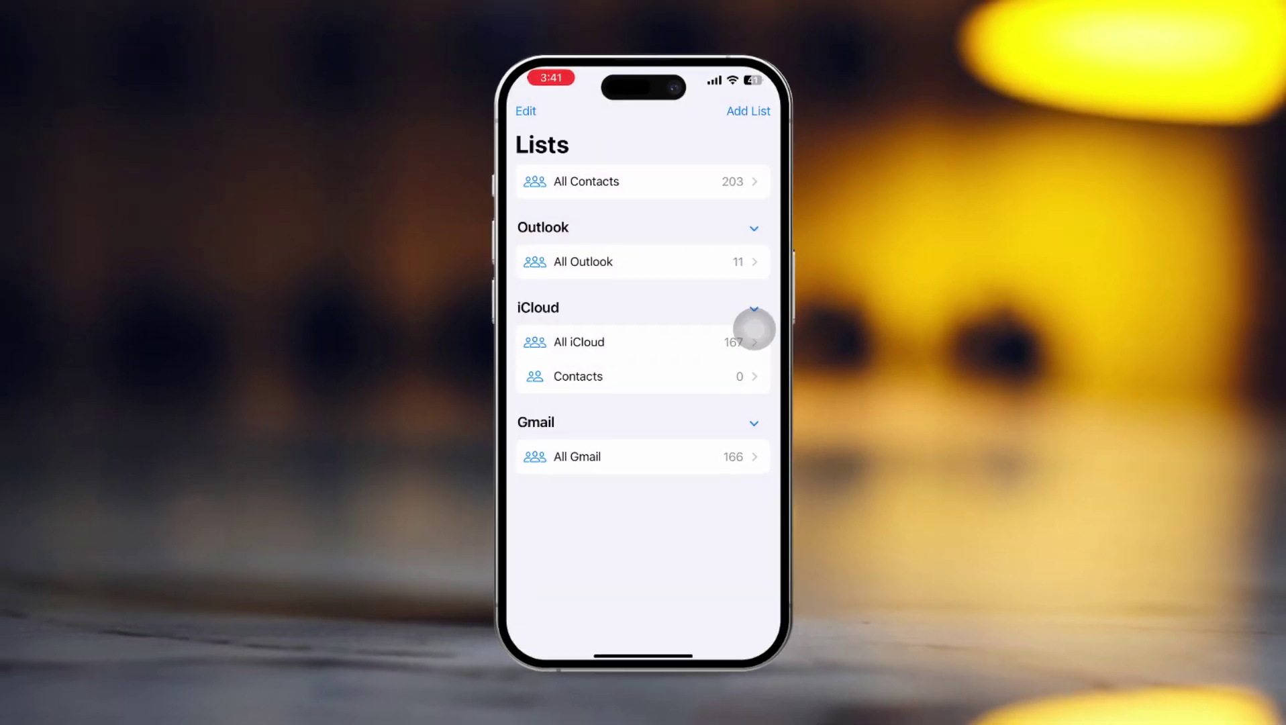
pyautogui.click(586, 183)
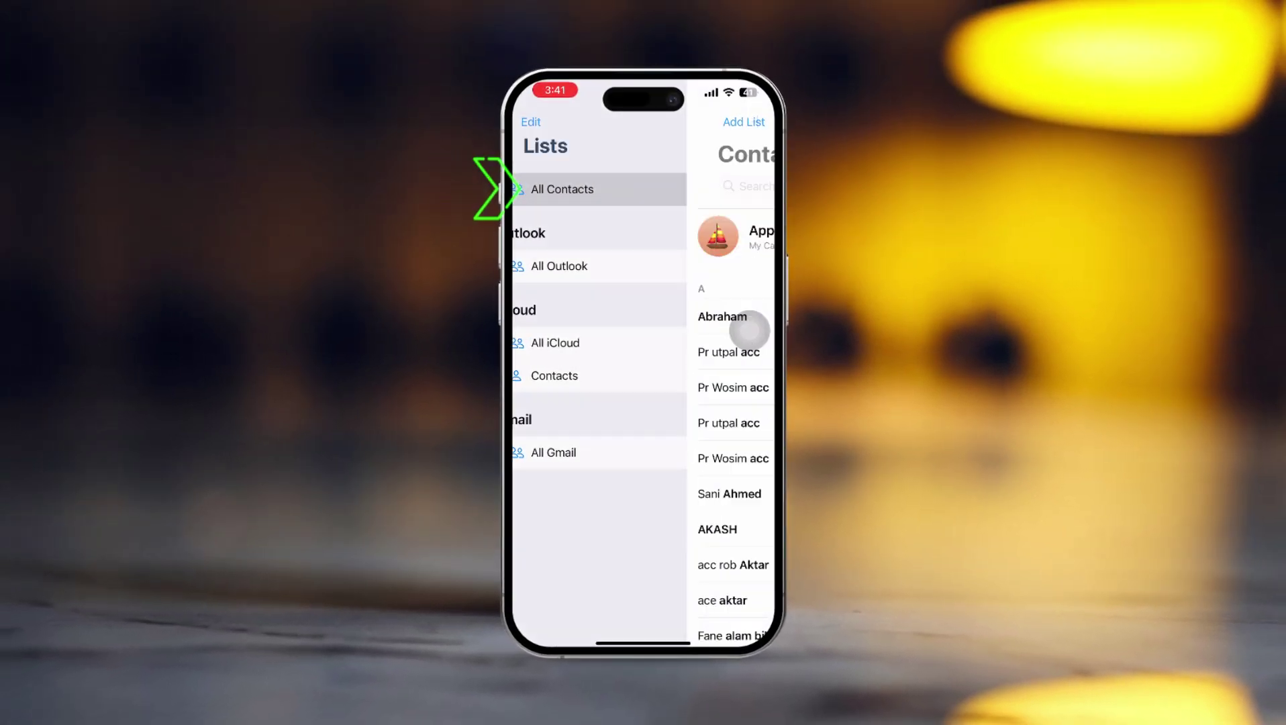
pyautogui.moveTo(643, 639); pyautogui.dragTo(643, 421)
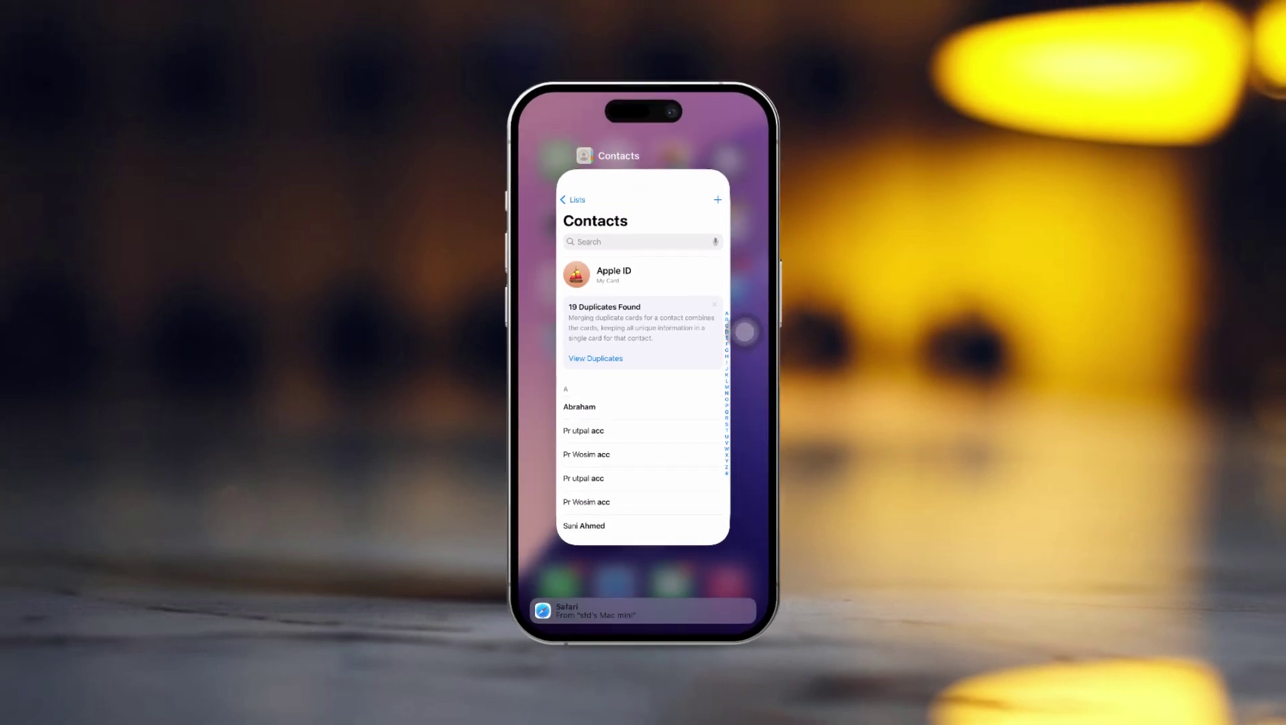